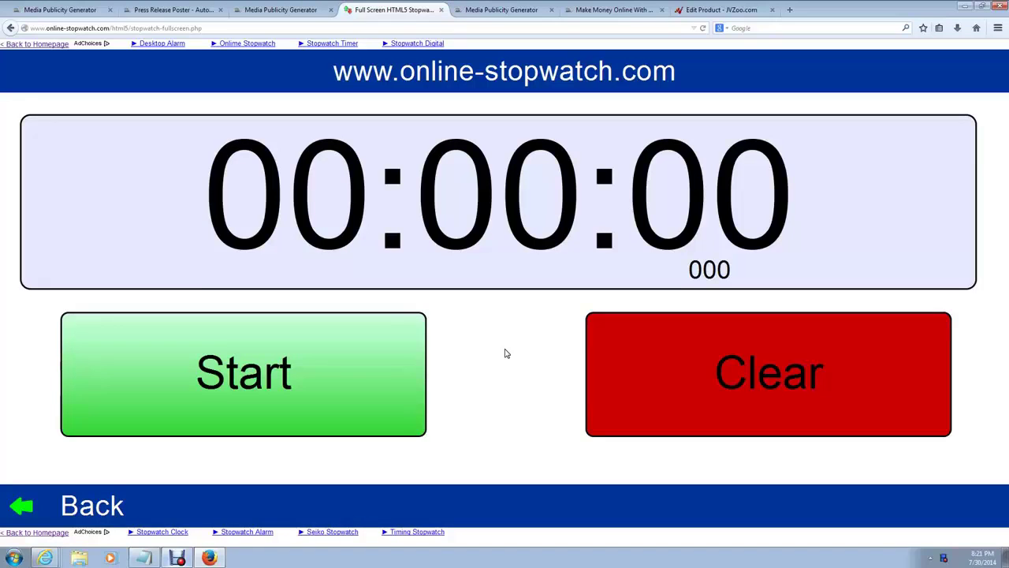
Step: Start the full-screen Online Stopwatch running from zero
{"action": "left_click", "coordinate": [262, 372]}
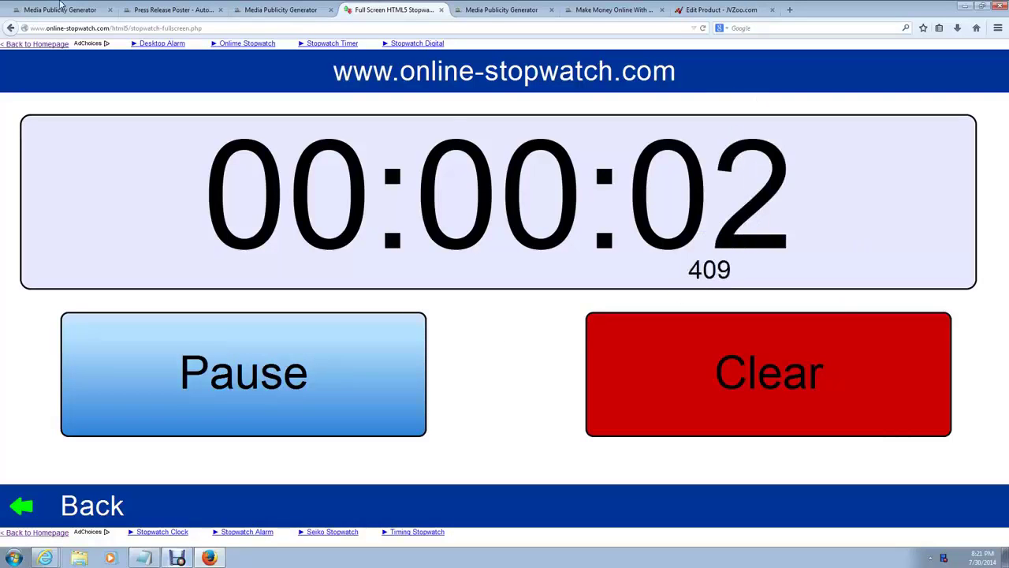
Step: Log in and fill the release template: New York, NY, 7/30/2014, Blue Widgets Company, Memorial Day, 12PM, September 3rd 2014, 8PM
{"action": "left_click", "coordinate": [35, 6]}
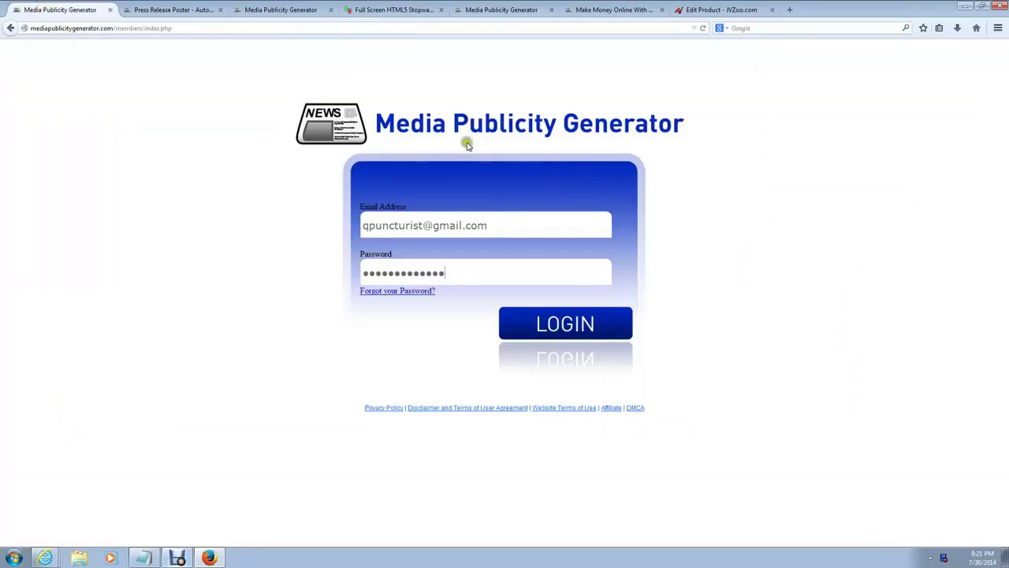
{"action": "left_click", "coordinate": [567, 324]}
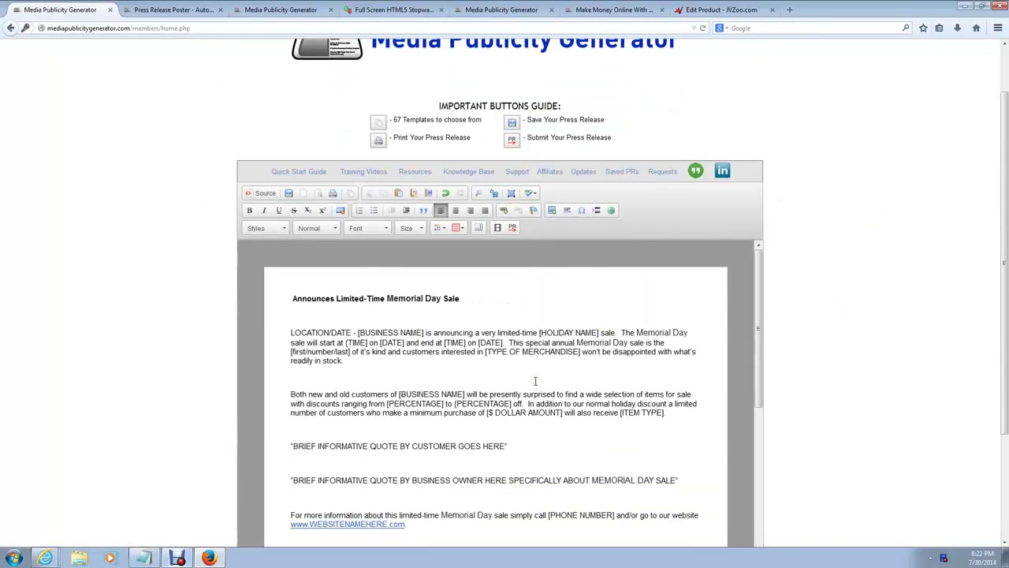
{"action": "type", "text": "New York, NY/ 7/30/2014Blue Widgets Company"}
{"action": "type", "text": "Memorial Day"}
{"action": "type", "text": "12PM"}
{"action": "type", "text": "September 3rd, 2014"}
{"action": "type", "text": "8PM"}
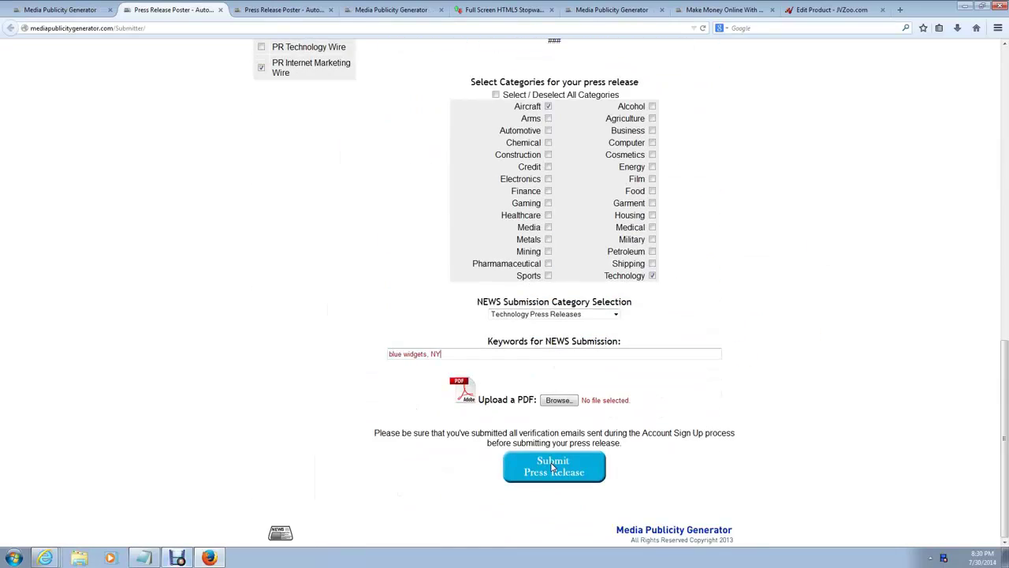
{"action": "scroll", "coordinate": [367, 196], "scroll_direction": "up", "scroll_amount": 5}
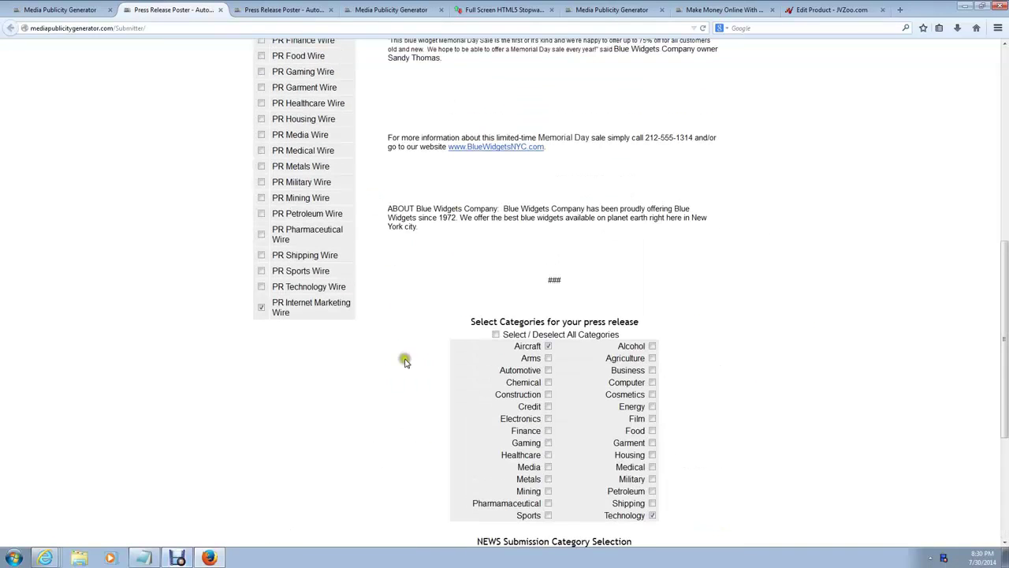
{"action": "scroll", "coordinate": [374, 309], "scroll_direction": "up", "scroll_amount": 1}
{"action": "scroll", "coordinate": [371, 284], "scroll_direction": "up", "scroll_amount": 6}
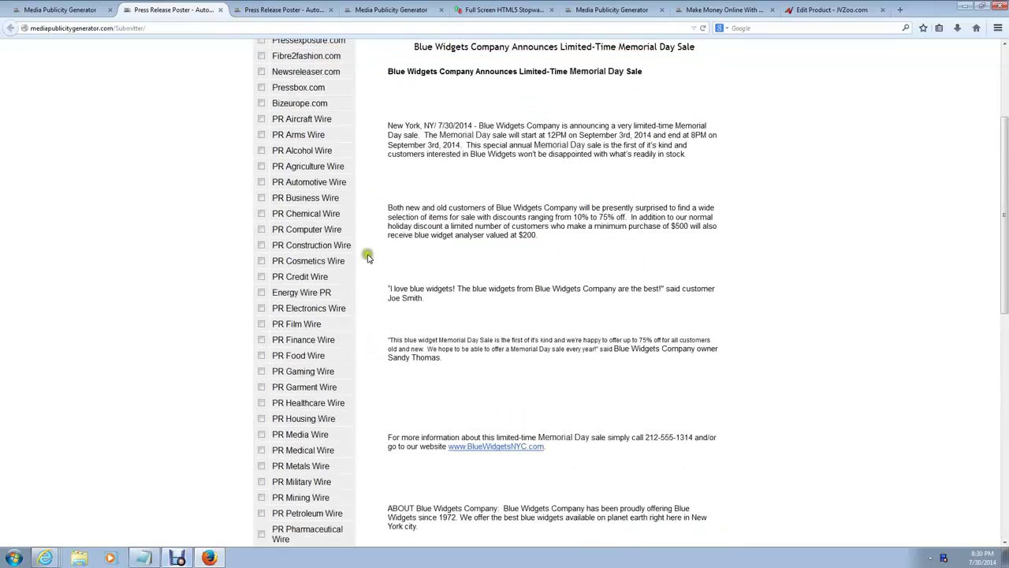
{"action": "scroll", "coordinate": [365, 245], "scroll_direction": "up", "scroll_amount": 3}
{"action": "scroll", "coordinate": [364, 235], "scroll_direction": "up", "scroll_amount": 1}
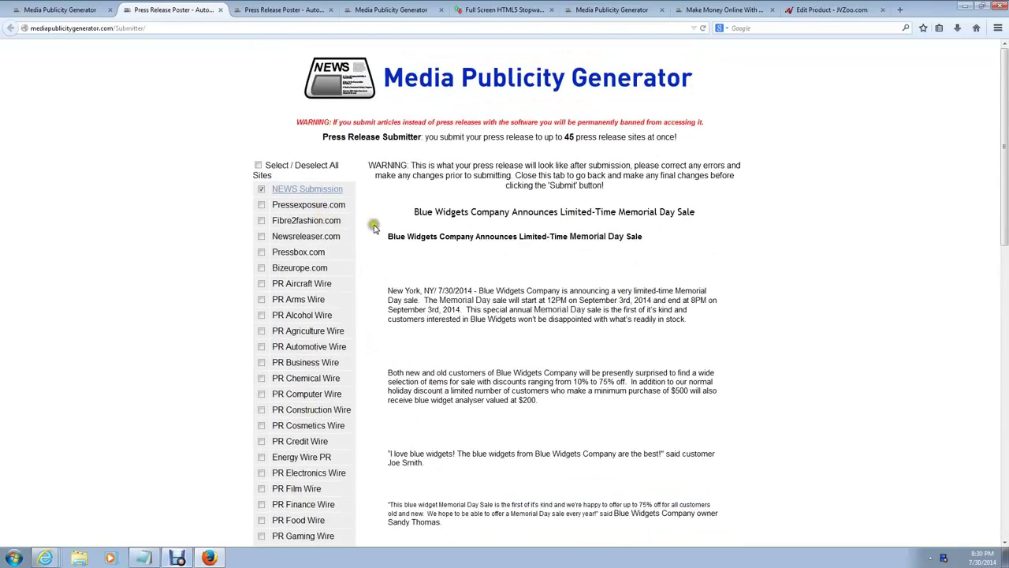
{"action": "scroll", "coordinate": [808, 260], "scroll_direction": "down", "scroll_amount": 5}
{"action": "scroll", "coordinate": [810, 288], "scroll_direction": "down", "scroll_amount": 4}
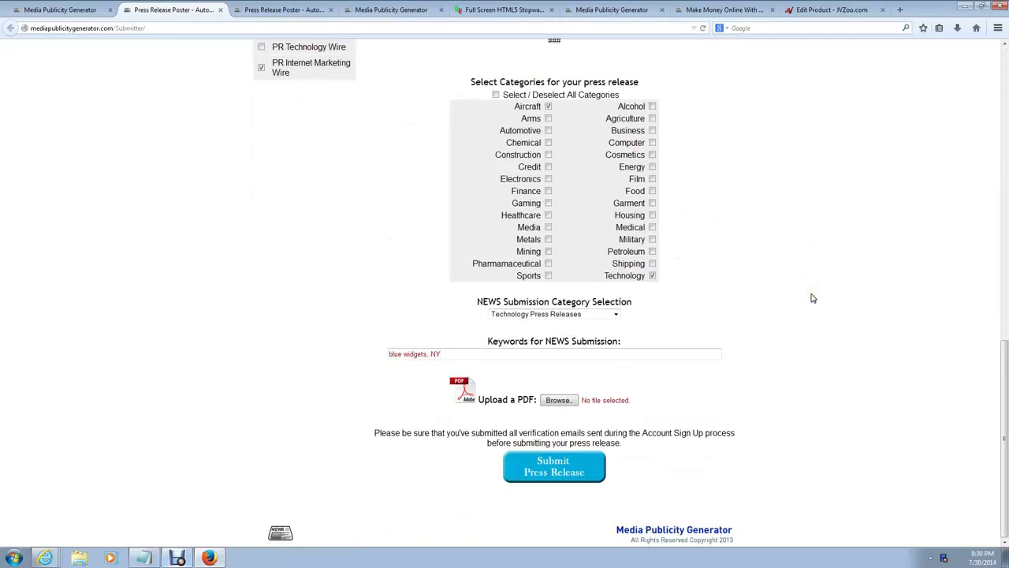
Step: Check the elapsed stopwatch time, then return to the release submission form
{"action": "left_click", "coordinate": [499, 11]}
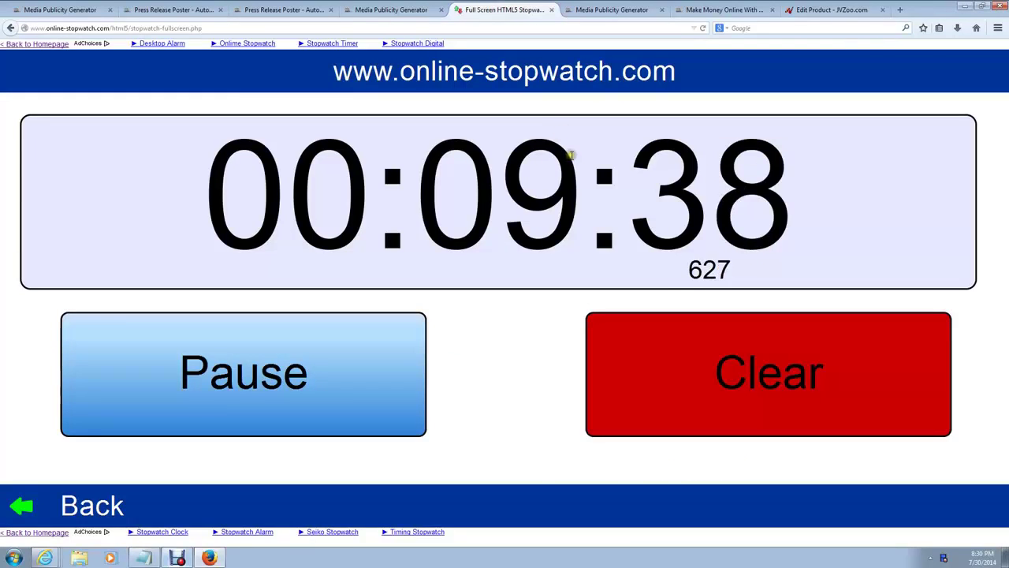
{"action": "left_click", "coordinate": [46, 10]}
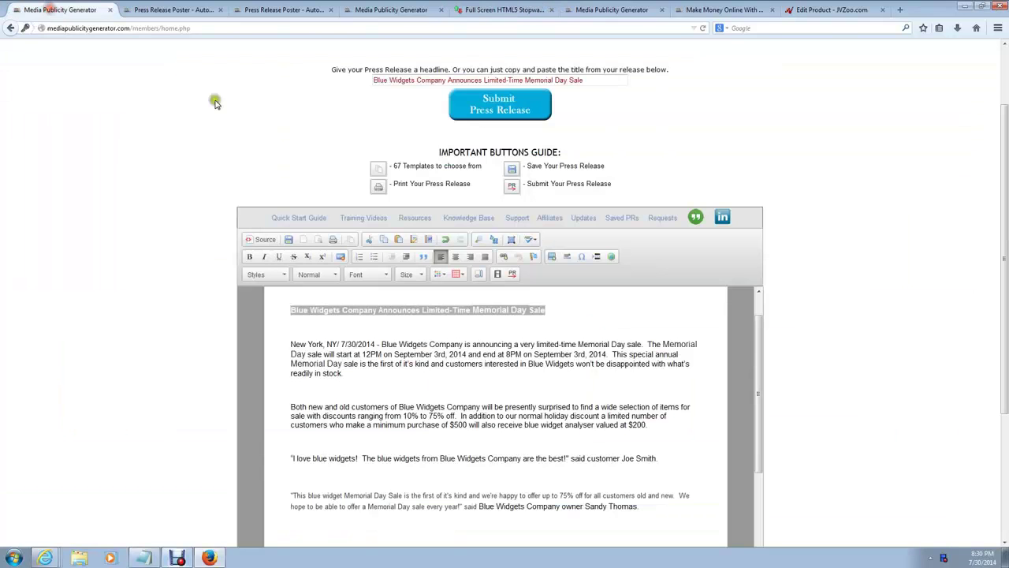
{"action": "left_click", "coordinate": [187, 10]}
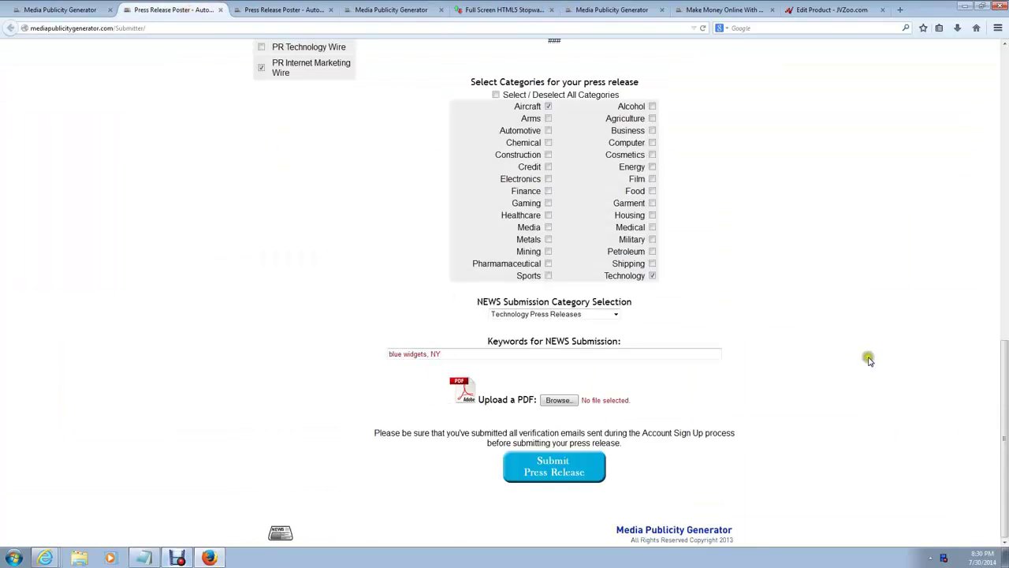
Step: Submit the release and confirm the results: no external sites, private network used, NEWS submission finished
{"action": "left_click", "coordinate": [552, 466]}
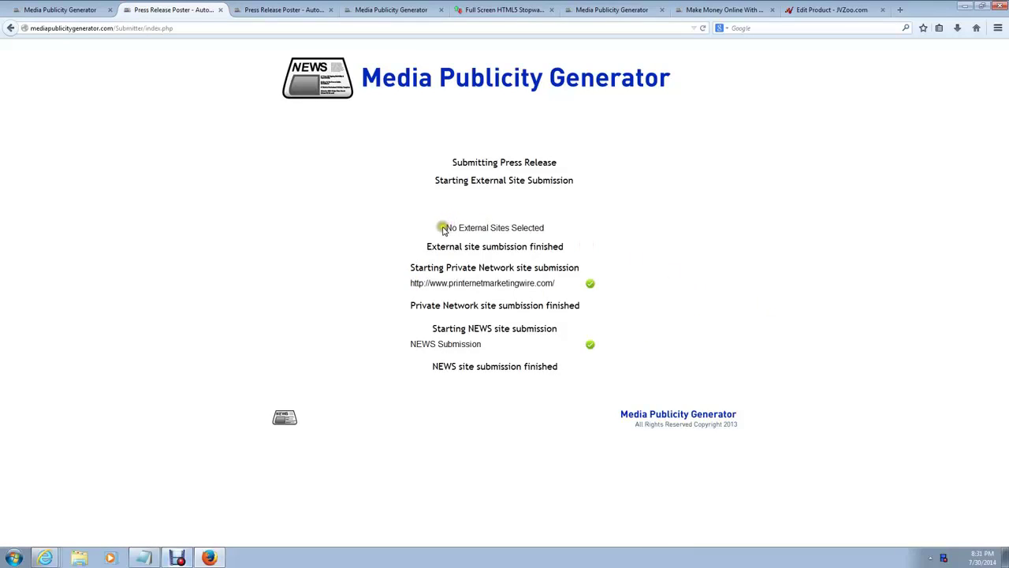
{"action": "mouse_move", "coordinate": [445, 225]}
{"action": "left_mouse_down"}
{"action": "mouse_move", "coordinate": [629, 247]}
{"action": "mouse_move", "coordinate": [597, 225]}
{"action": "left_mouse_up"}
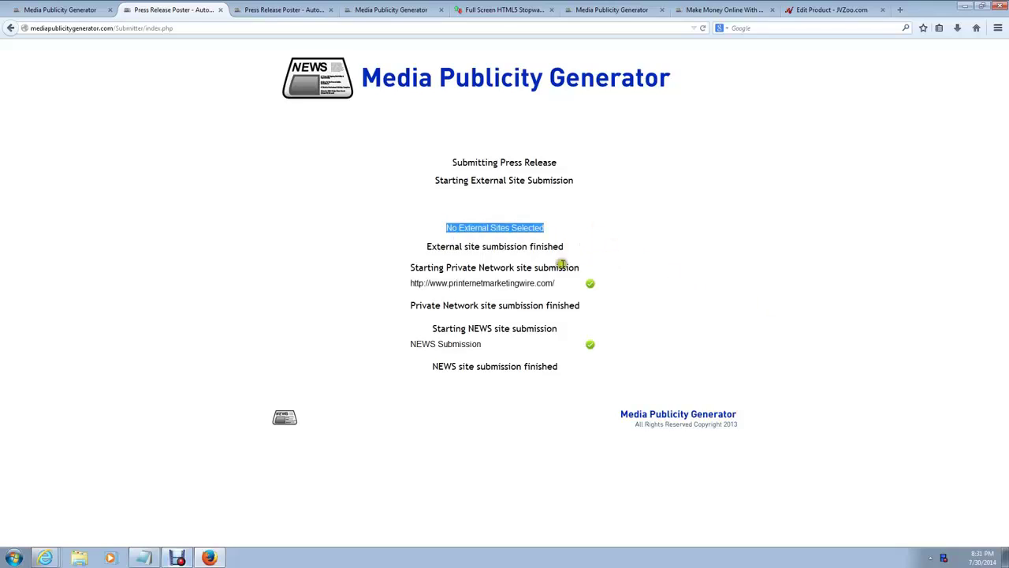
{"action": "left_click_drag", "start_coordinate": [411, 284], "coordinate": [565, 290]}
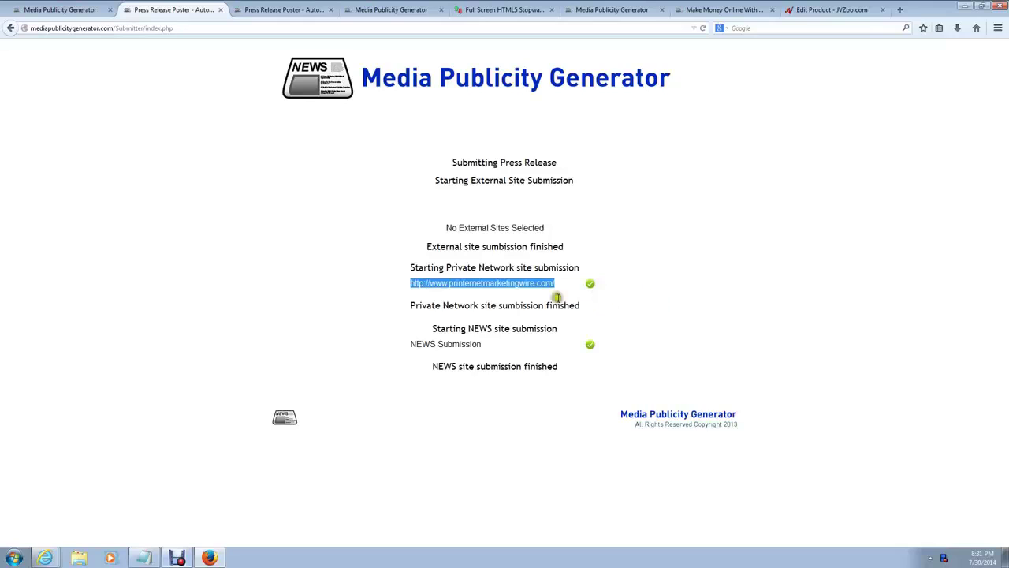
{"action": "left_click_drag", "start_coordinate": [407, 345], "coordinate": [497, 344]}
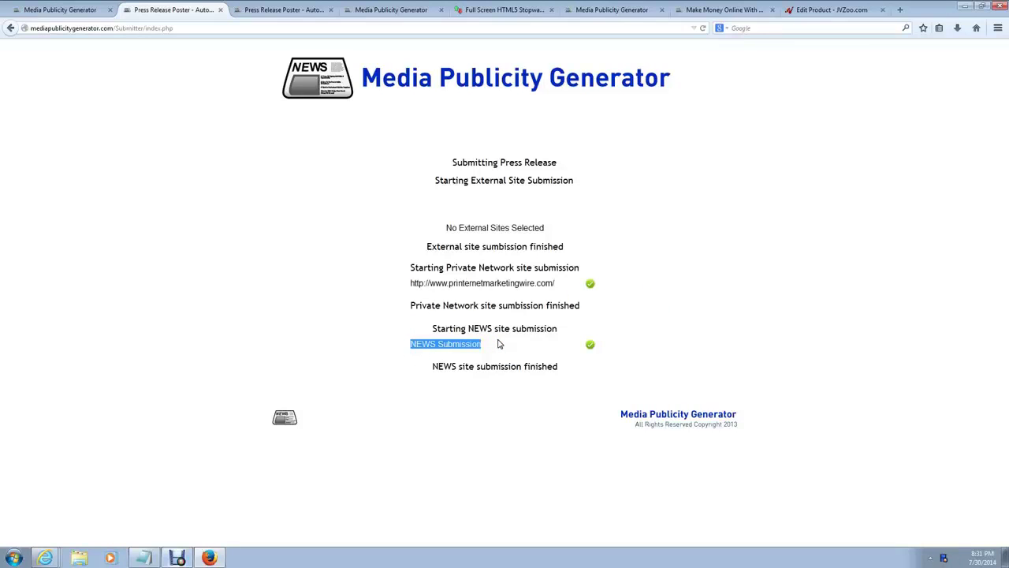
{"action": "left_click_drag", "start_coordinate": [519, 366], "coordinate": [578, 369]}
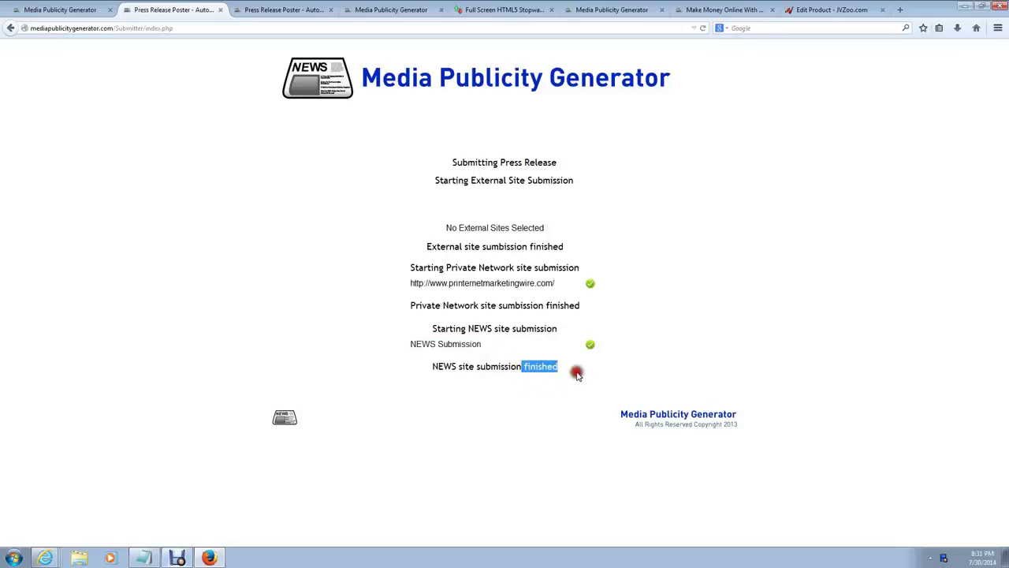
{"action": "left_click", "coordinate": [775, 232]}
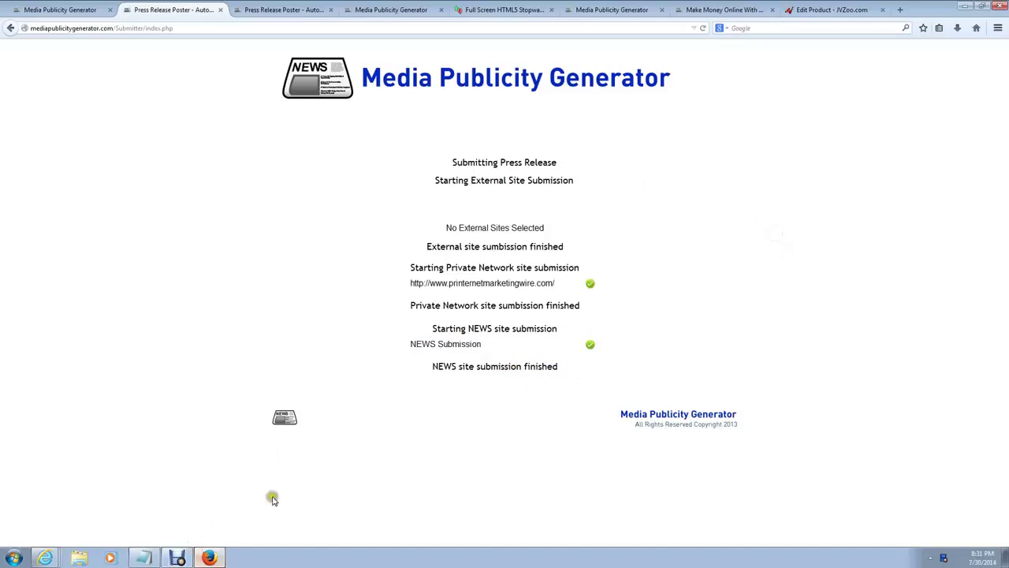
{"action": "left_click", "coordinate": [348, 430]}
{"action": "left_click_drag", "start_coordinate": [351, 427], "coordinate": [88, 288]}
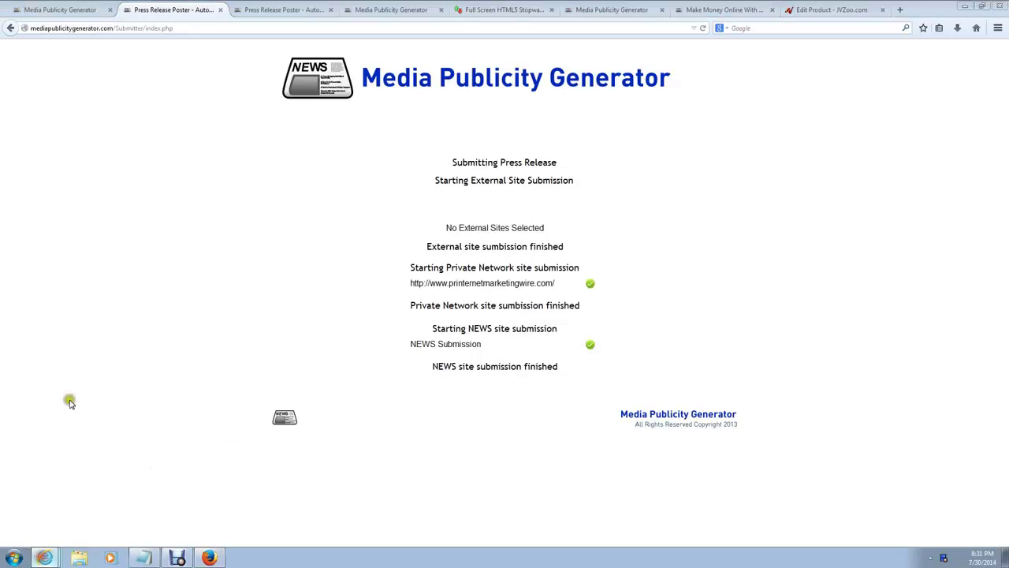
Step: In Gmail, open the PR Submission Result email and highlight its start time, release link and NEWS success
{"action": "key", "text": "alt+Tab"}
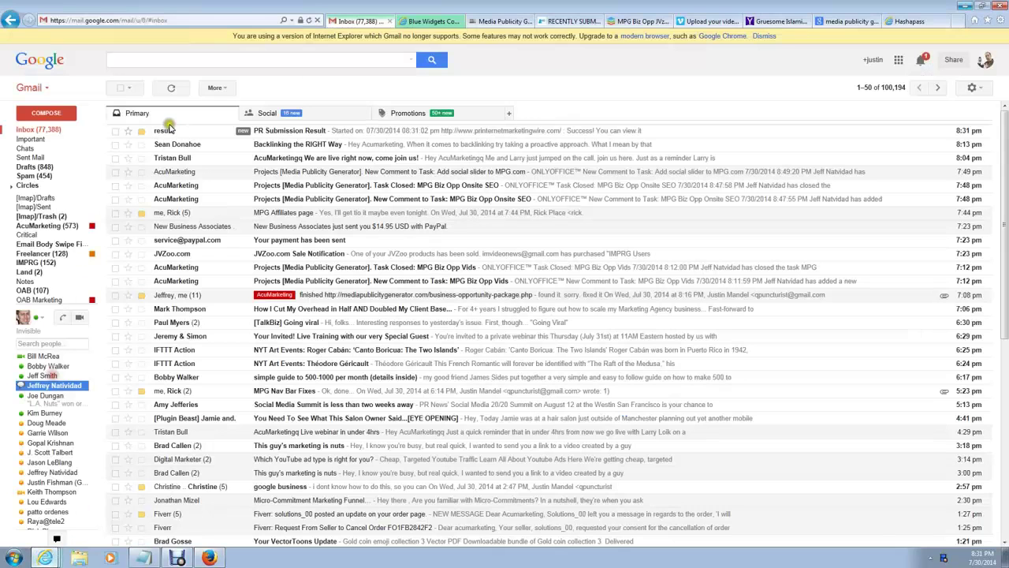
{"action": "left_click", "coordinate": [290, 133]}
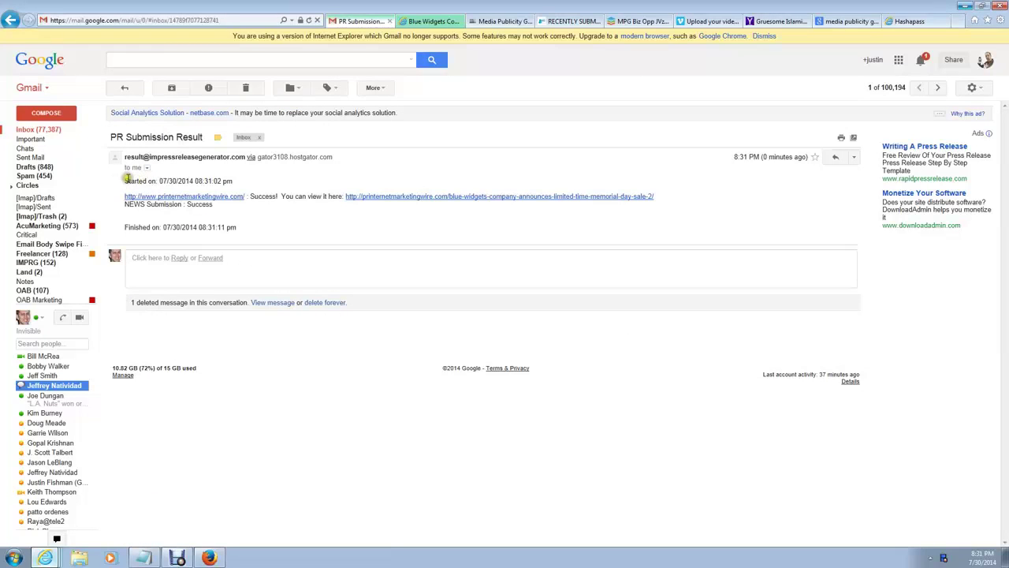
{"action": "left_click_drag", "start_coordinate": [119, 181], "coordinate": [249, 192]}
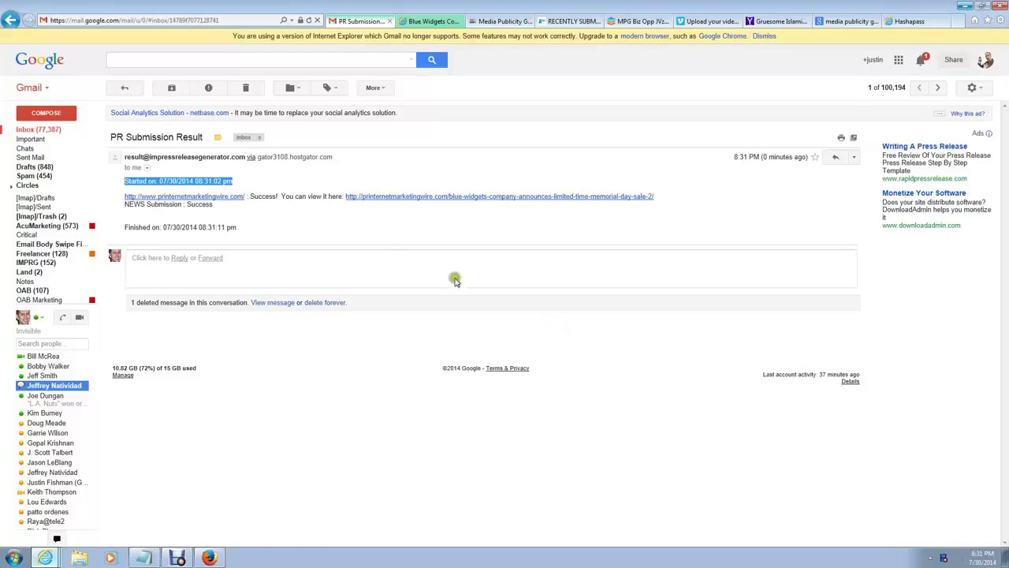
{"action": "triple_click", "coordinate": [251, 197]}
{"action": "left_click", "coordinate": [301, 206]}
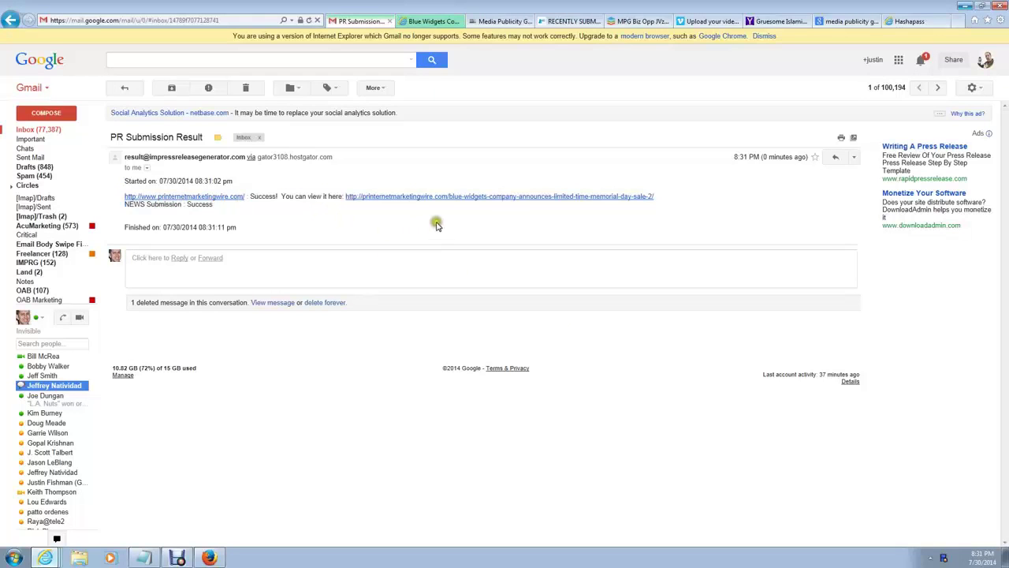
{"action": "triple_click", "coordinate": [347, 199]}
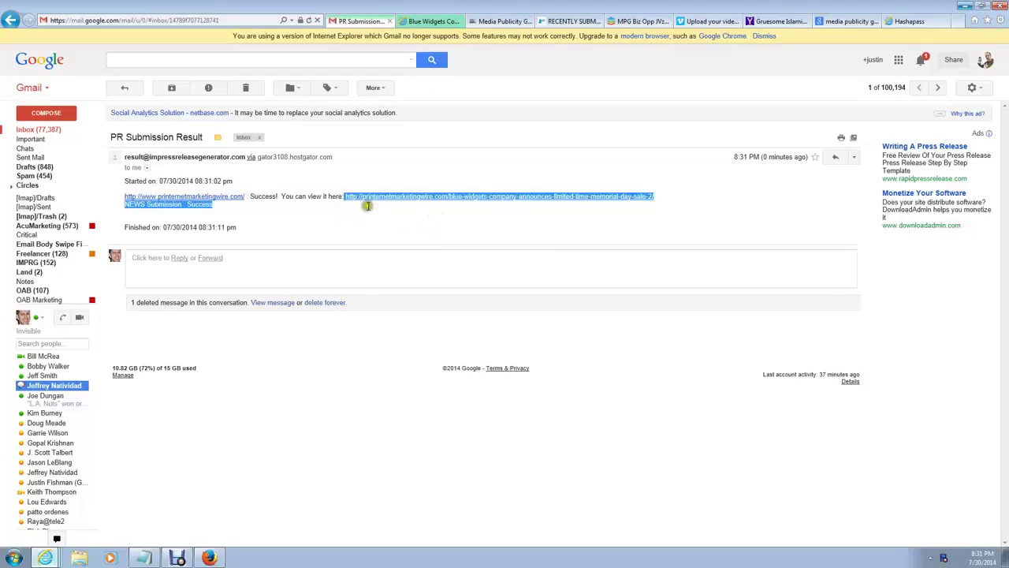
{"action": "left_click", "coordinate": [368, 219]}
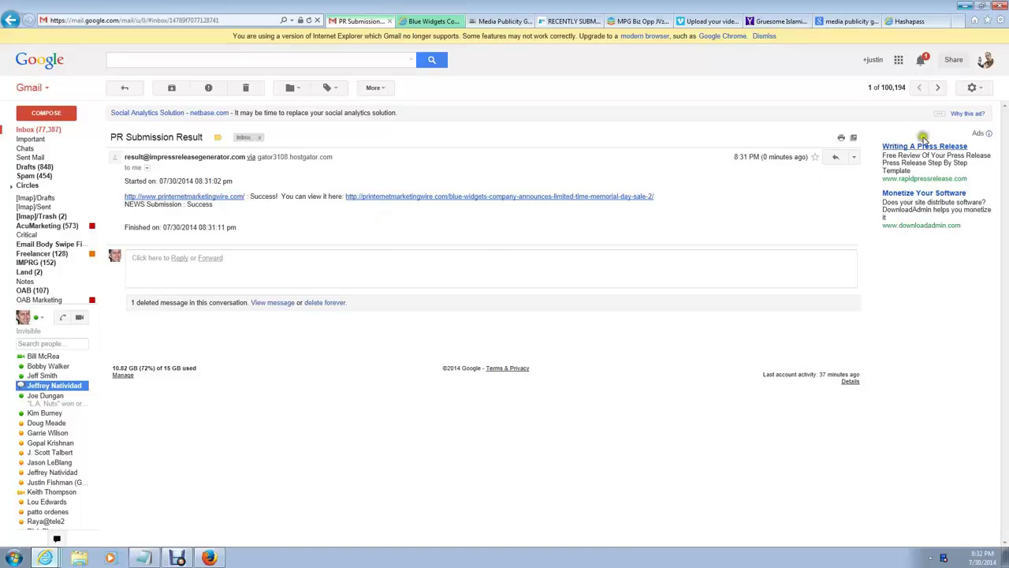
{"action": "triple_click", "coordinate": [345, 198]}
{"action": "left_click", "coordinate": [402, 224]}
Step: Minimize Gmail and pause the stopwatch at exactly 11 minutes
{"action": "left_click", "coordinate": [968, 6]}
{"action": "left_click", "coordinate": [498, 152]}
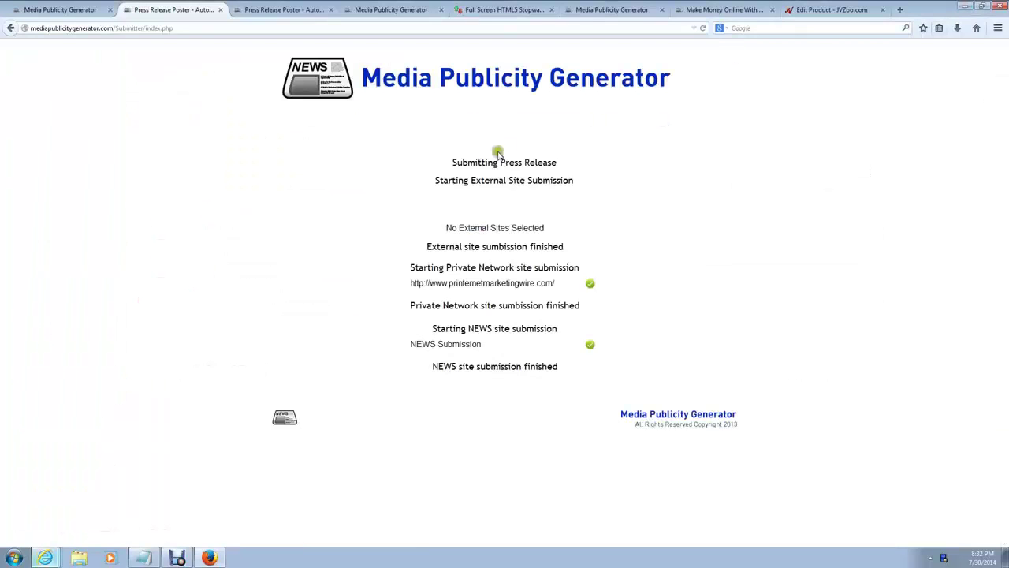
{"action": "left_click", "coordinate": [483, 9]}
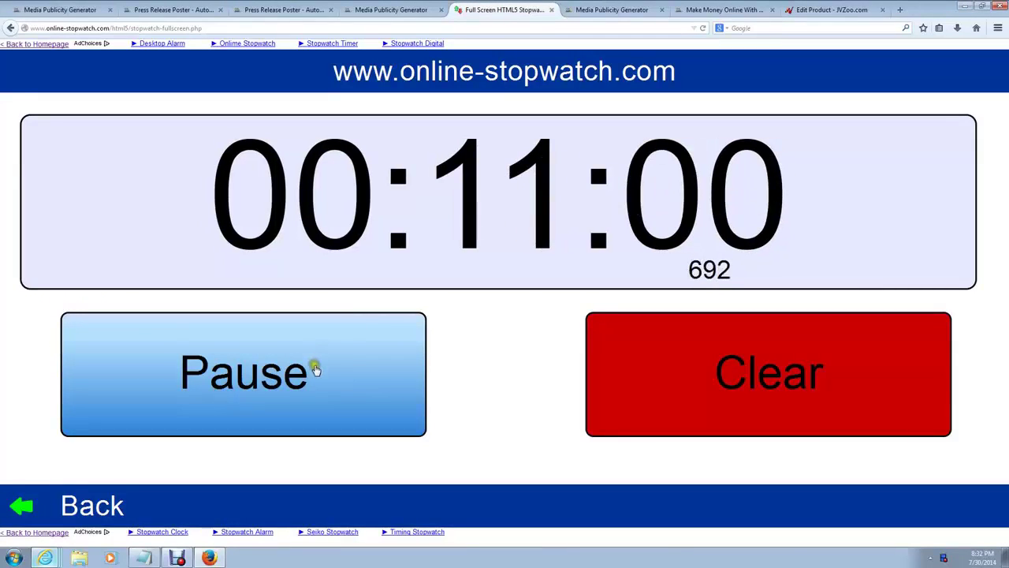
{"action": "left_click", "coordinate": [315, 367]}
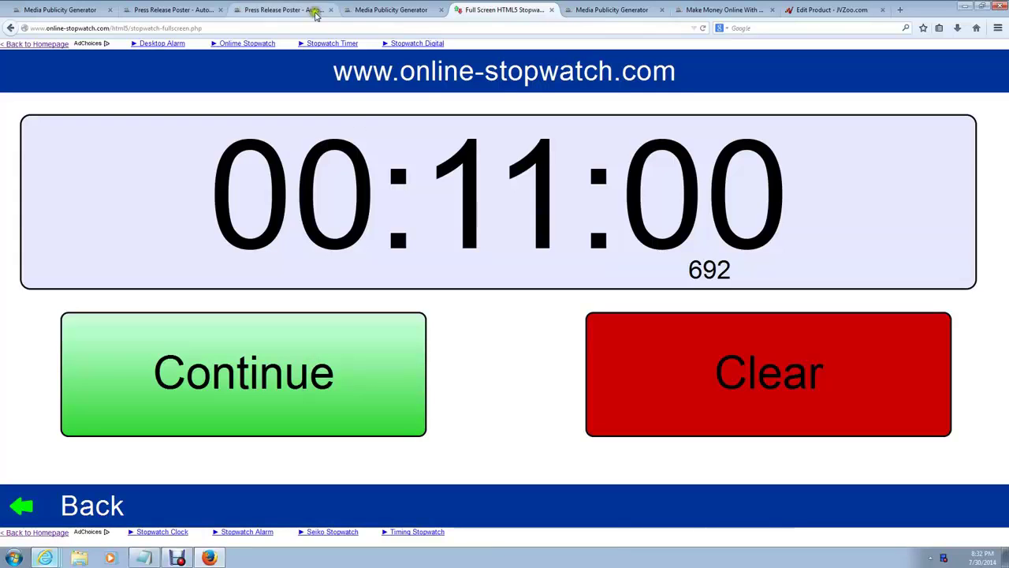
Step: Return to the published-release report and scroll to its top
{"action": "left_click", "coordinate": [384, 14]}
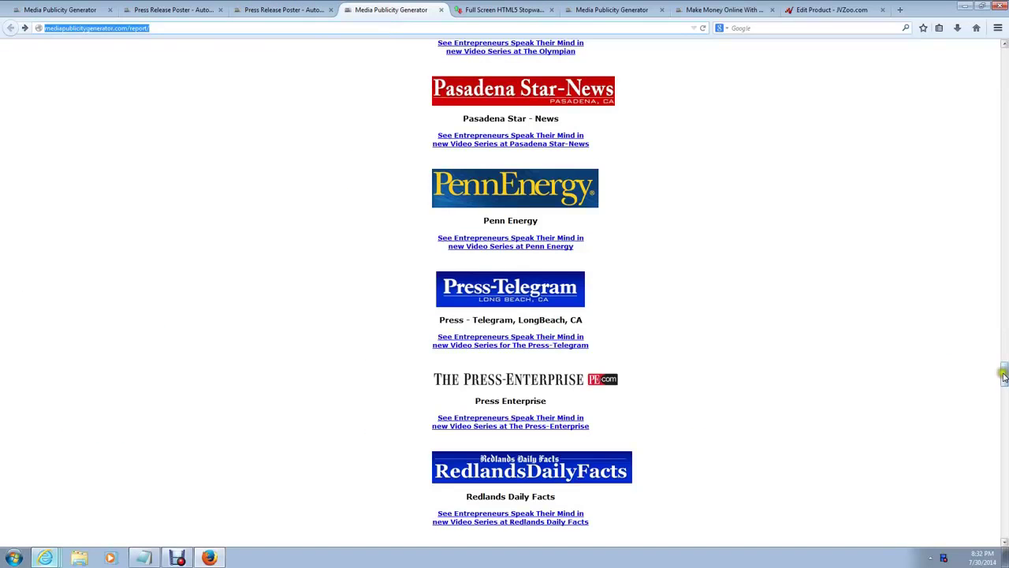
{"action": "scroll", "coordinate": [996, 215], "scroll_direction": "up", "scroll_amount": 10}
{"action": "scroll", "coordinate": [996, 215], "scroll_direction": "up", "scroll_amount": 10}
{"action": "scroll", "coordinate": [996, 214], "scroll_direction": "up", "scroll_amount": 3}
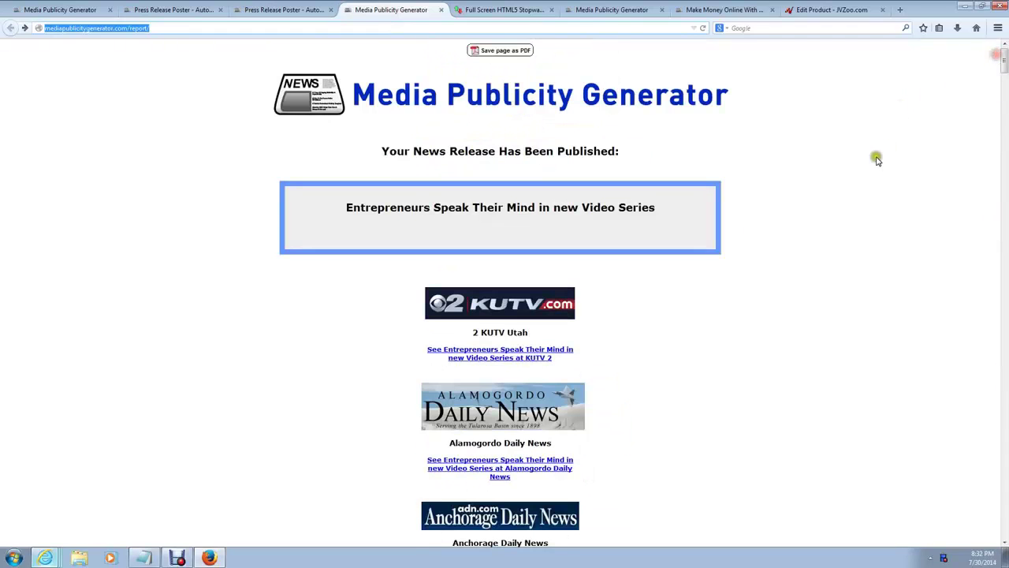
{"action": "left_click", "coordinate": [796, 270]}
{"action": "left_click", "coordinate": [795, 269]}
{"action": "left_click", "coordinate": [794, 269]}
{"action": "left_click", "coordinate": [795, 269]}
{"action": "left_click", "coordinate": [795, 269]}
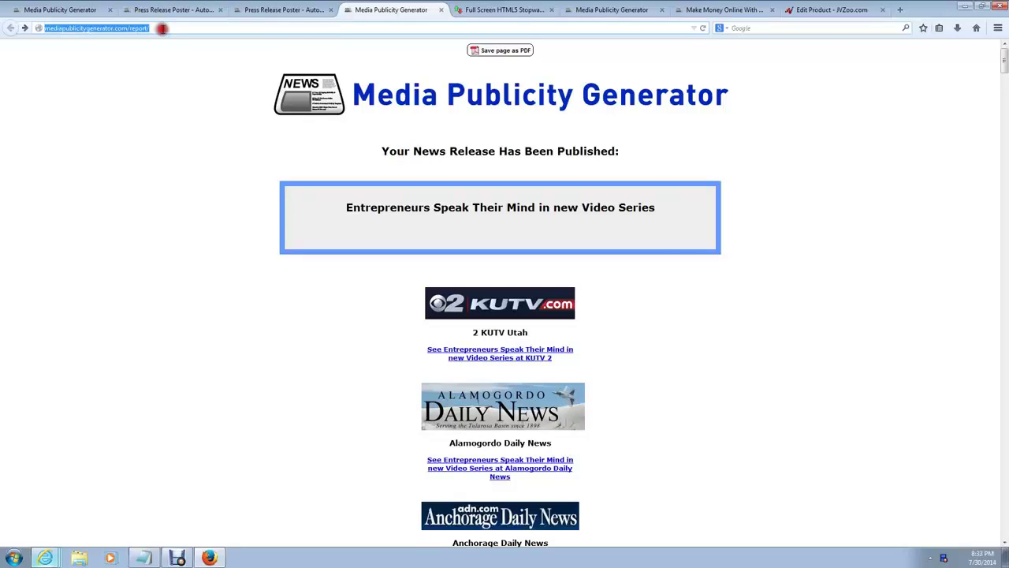
Step: Highlight the report URL and the 'Entrepreneurs Speak Their Mind in new Video Series' headline
{"action": "left_click", "coordinate": [162, 28]}
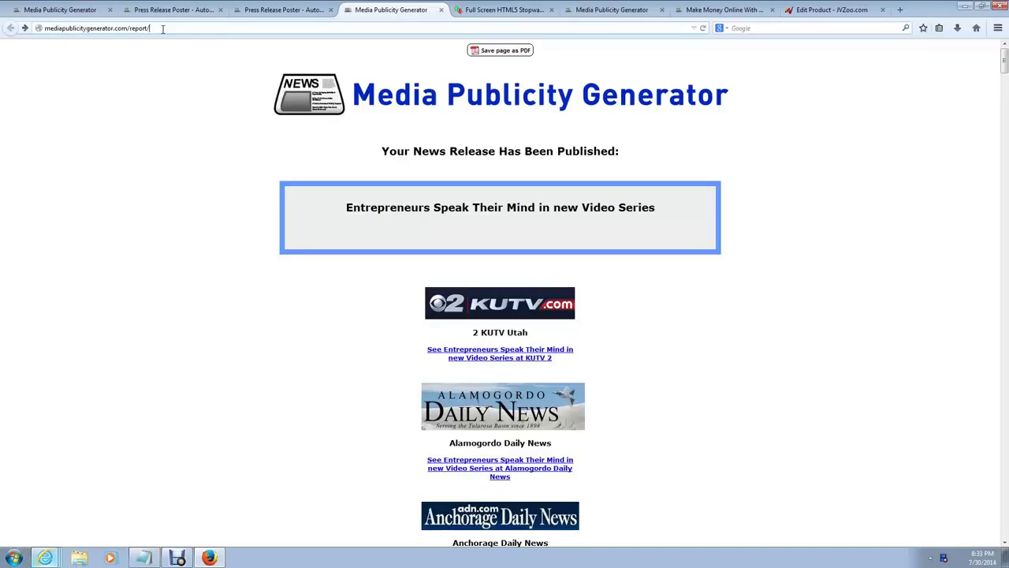
{"action": "triple_click", "coordinate": [162, 29]}
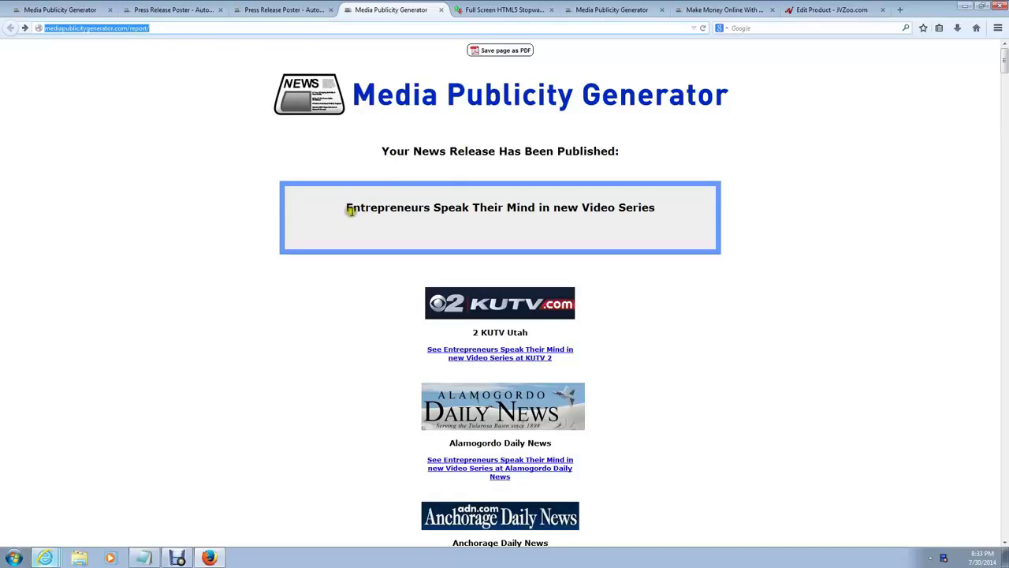
{"action": "left_click_drag", "start_coordinate": [347, 210], "coordinate": [804, 254]}
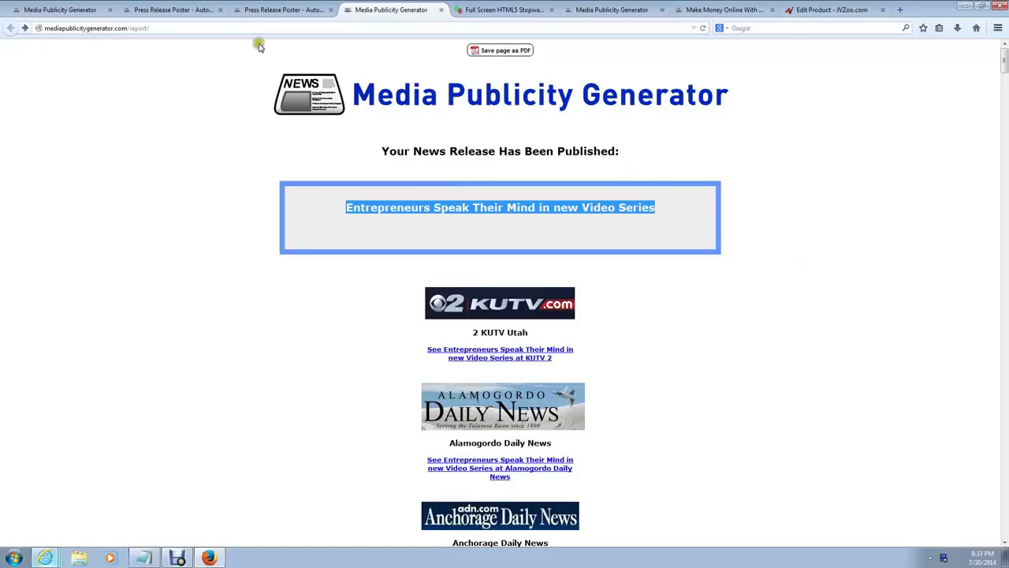
{"action": "left_click", "coordinate": [231, 28]}
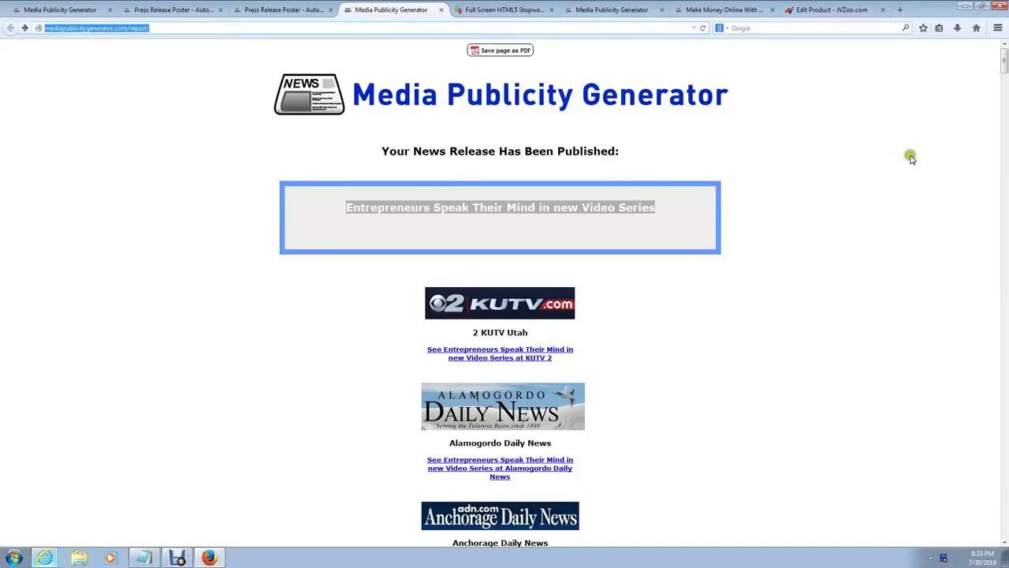
{"action": "left_click", "coordinate": [854, 164]}
Step: Highlight the full release headline and start scrolling the outlet list from 2 KUTV Utah
{"action": "scroll", "coordinate": [1006, 63], "scroll_direction": "down", "scroll_amount": 2}
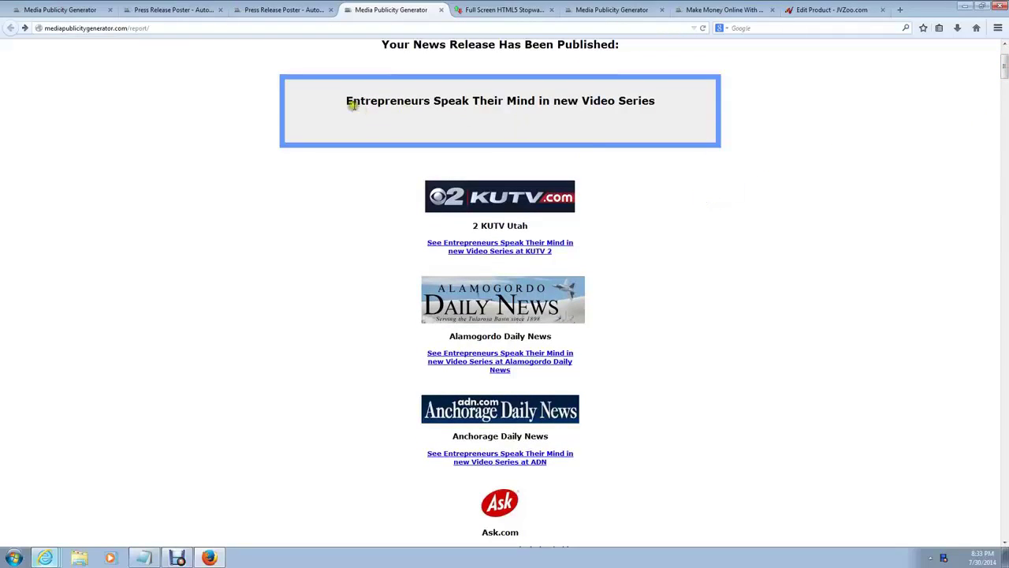
{"action": "left_click_drag", "start_coordinate": [342, 100], "coordinate": [735, 120]}
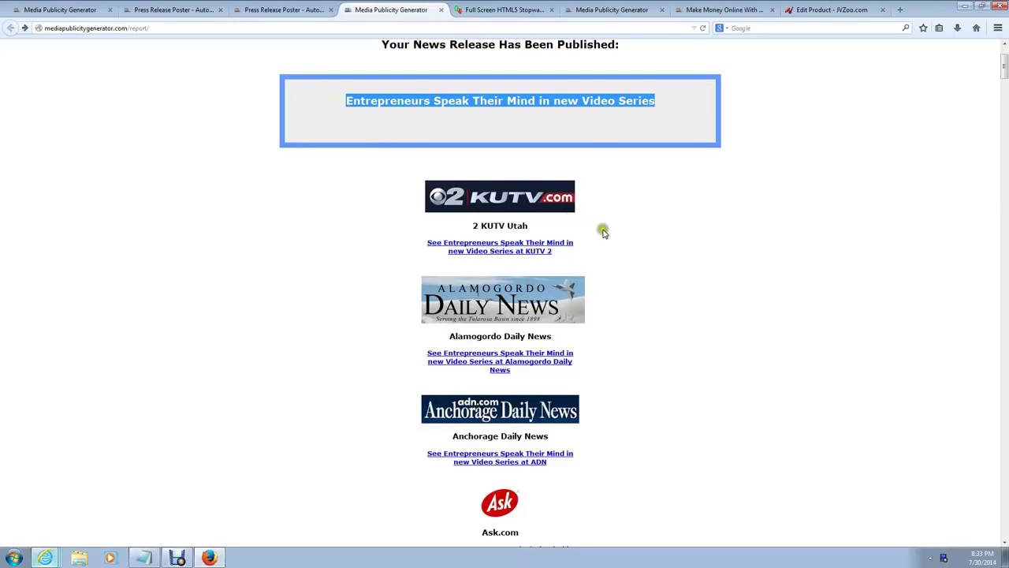
{"action": "scroll", "coordinate": [685, 222], "scroll_direction": "down", "scroll_amount": 4}
{"action": "scroll", "coordinate": [685, 224], "scroll_direction": "down", "scroll_amount": 2}
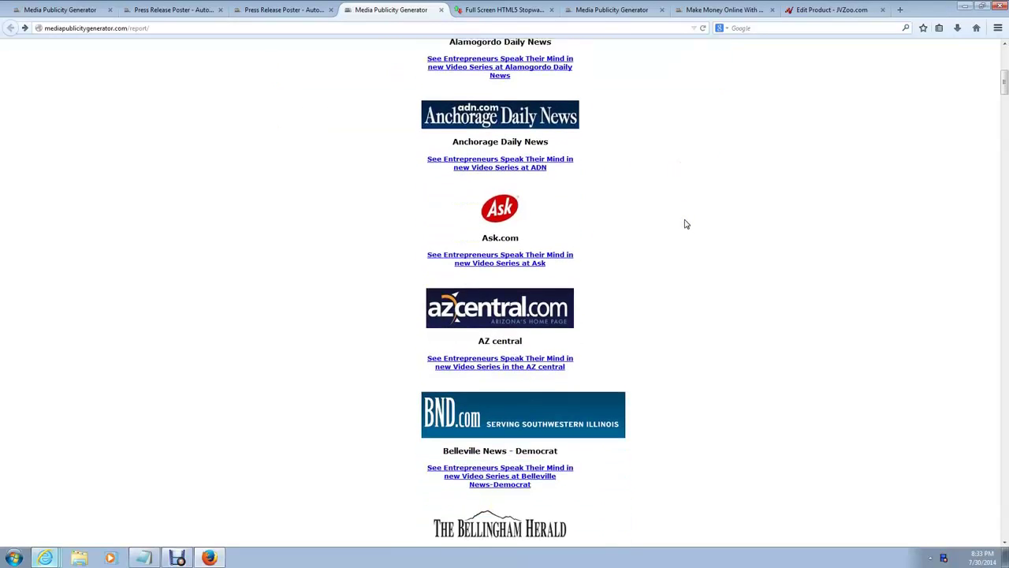
{"action": "scroll", "coordinate": [635, 211], "scroll_direction": "down", "scroll_amount": 2}
{"action": "scroll", "coordinate": [636, 211], "scroll_direction": "down", "scroll_amount": 2}
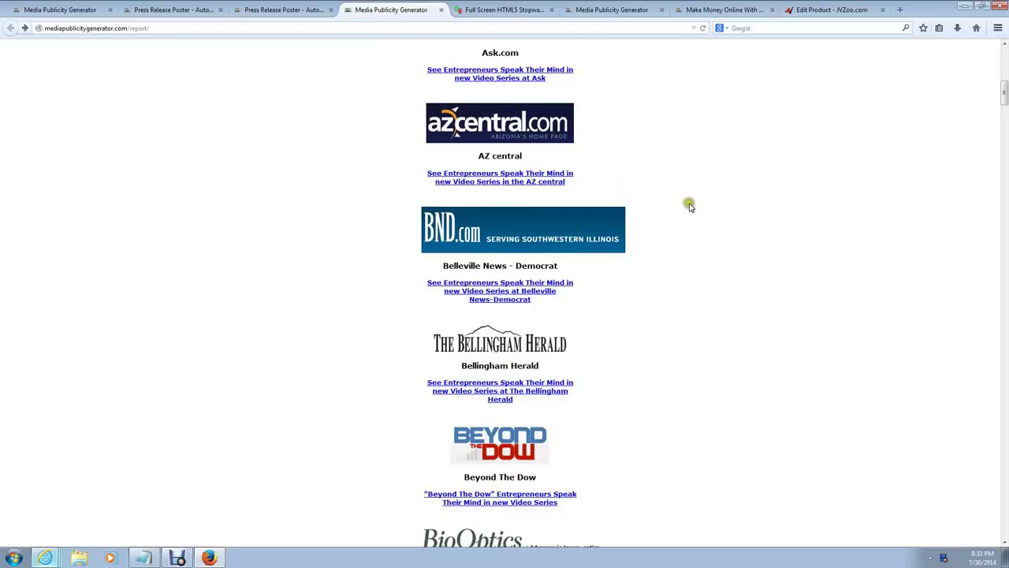
{"action": "scroll", "coordinate": [691, 207], "scroll_direction": "down", "scroll_amount": 5}
{"action": "scroll", "coordinate": [694, 213], "scroll_direction": "down", "scroll_amount": 1}
{"action": "scroll", "coordinate": [695, 213], "scroll_direction": "down", "scroll_amount": 5}
{"action": "scroll", "coordinate": [695, 213], "scroll_direction": "down", "scroll_amount": 5}
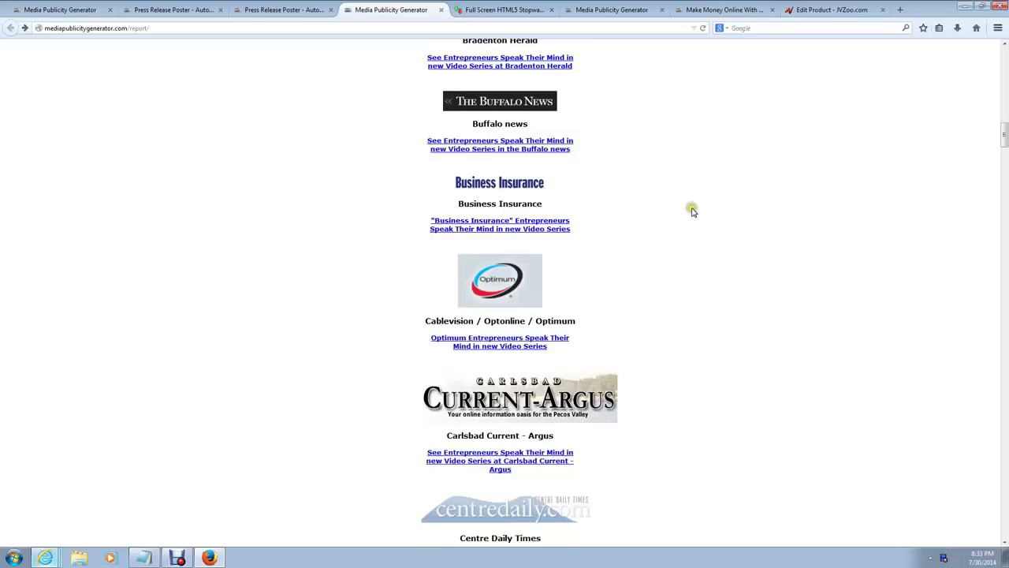
Step: Scroll further through the outlets to Minyanville, Mississippi Sun Herald, Modesto Bee and Money Show
{"action": "scroll", "coordinate": [693, 213], "scroll_direction": "down", "scroll_amount": 3}
{"action": "scroll", "coordinate": [692, 213], "scroll_direction": "down", "scroll_amount": 2}
{"action": "scroll", "coordinate": [692, 214], "scroll_direction": "down", "scroll_amount": 5}
{"action": "scroll", "coordinate": [692, 214], "scroll_direction": "down", "scroll_amount": 3}
{"action": "scroll", "coordinate": [692, 213], "scroll_direction": "down", "scroll_amount": 5}
{"action": "scroll", "coordinate": [692, 214], "scroll_direction": "down", "scroll_amount": 1}
{"action": "scroll", "coordinate": [692, 214], "scroll_direction": "down", "scroll_amount": 5}
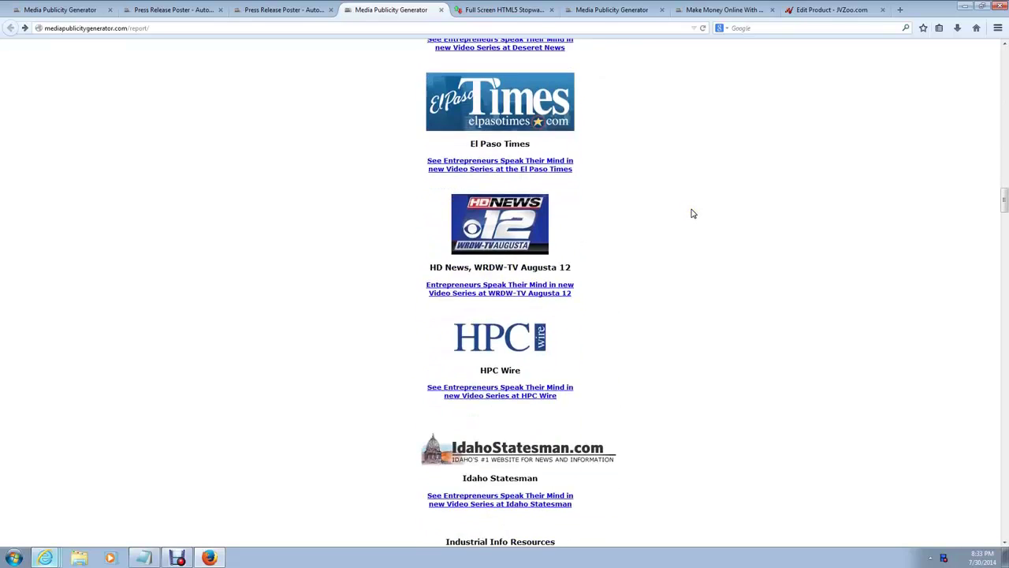
{"action": "left_click", "coordinate": [683, 210]}
{"action": "left_click", "coordinate": [675, 211]}
{"action": "scroll", "coordinate": [675, 210], "scroll_direction": "down", "scroll_amount": 6}
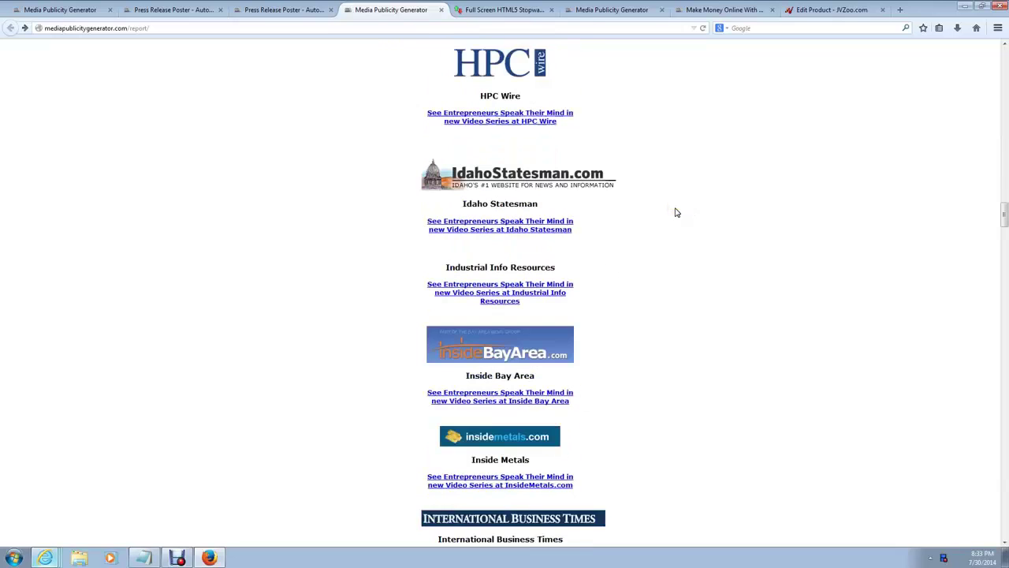
{"action": "scroll", "coordinate": [675, 213], "scroll_direction": "down", "scroll_amount": 5}
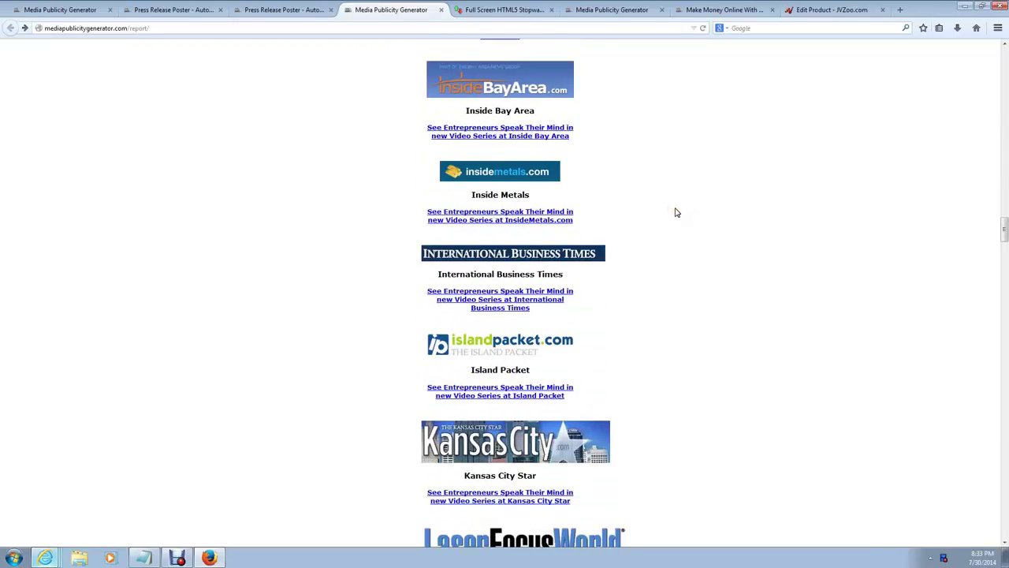
{"action": "scroll", "coordinate": [675, 212], "scroll_direction": "down", "scroll_amount": 4}
{"action": "scroll", "coordinate": [676, 212], "scroll_direction": "down", "scroll_amount": 4}
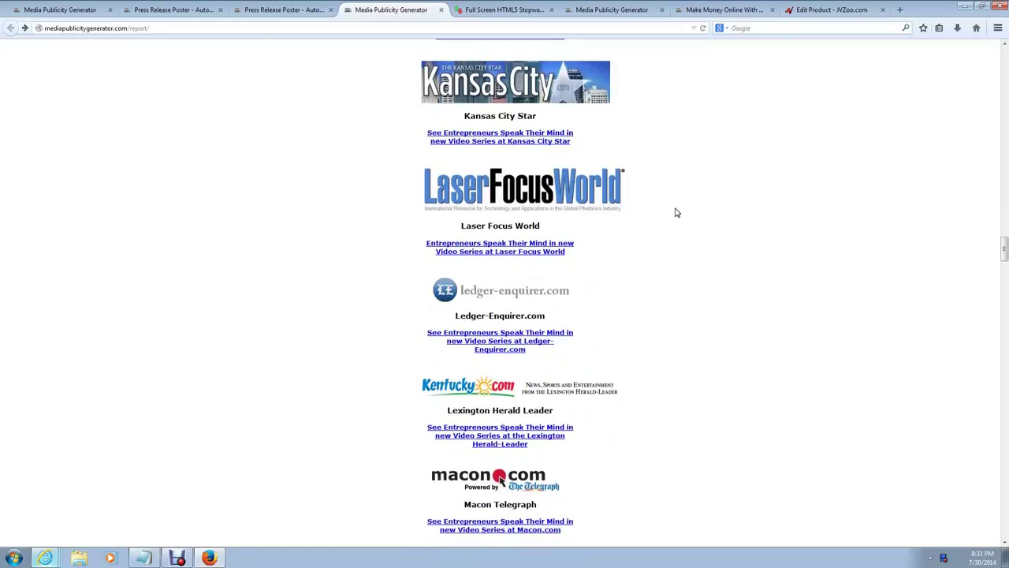
{"action": "scroll", "coordinate": [675, 212], "scroll_direction": "down", "scroll_amount": 6}
{"action": "scroll", "coordinate": [675, 212], "scroll_direction": "down", "scroll_amount": 3}
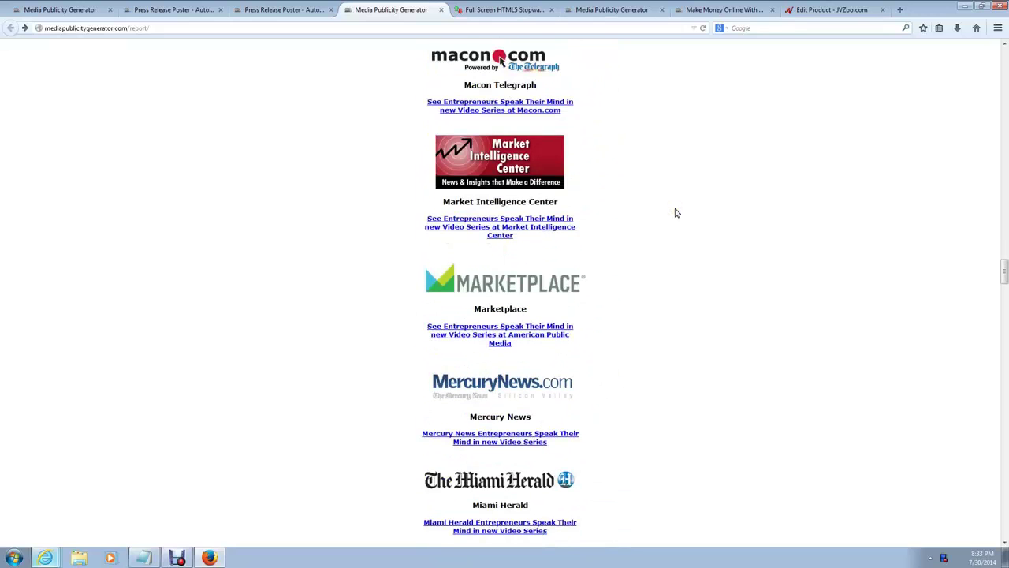
{"action": "scroll", "coordinate": [676, 212], "scroll_direction": "down", "scroll_amount": 5}
{"action": "scroll", "coordinate": [676, 212], "scroll_direction": "down", "scroll_amount": 2}
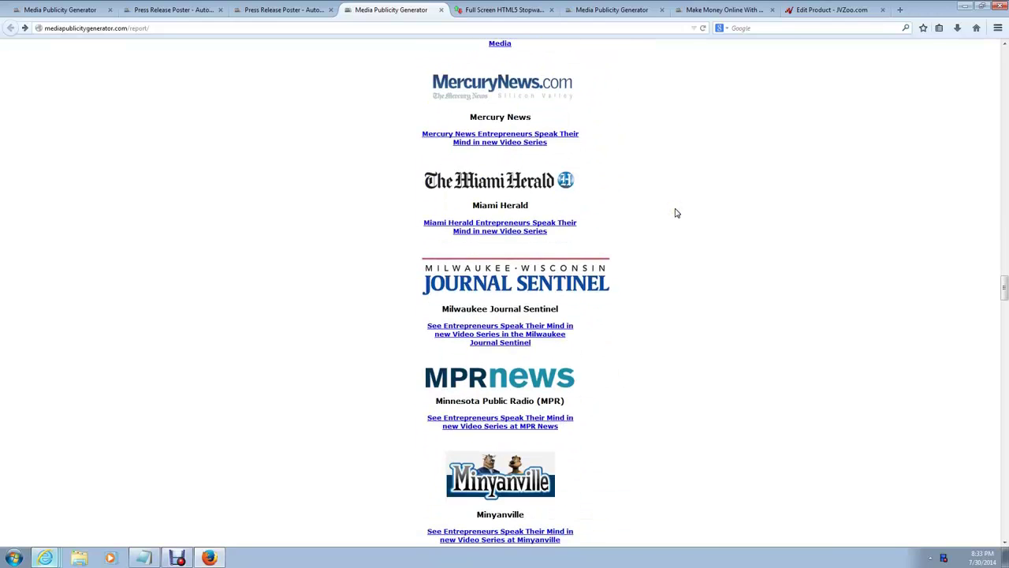
{"action": "scroll", "coordinate": [676, 212], "scroll_direction": "down", "scroll_amount": 4}
{"action": "scroll", "coordinate": [676, 212], "scroll_direction": "down", "scroll_amount": 1}
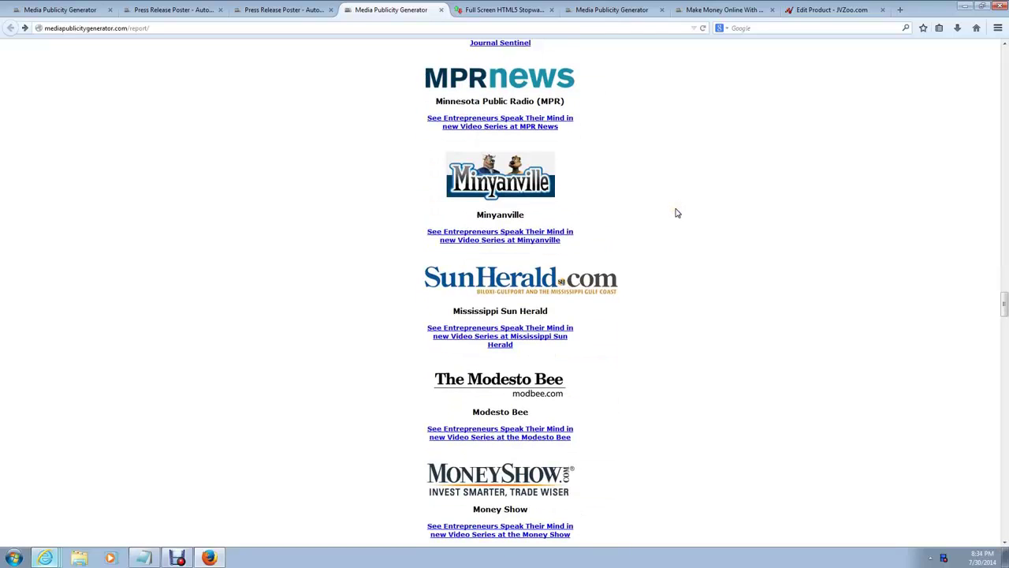
{"action": "left_click_drag", "start_coordinate": [1002, 298], "coordinate": [1004, 55]}
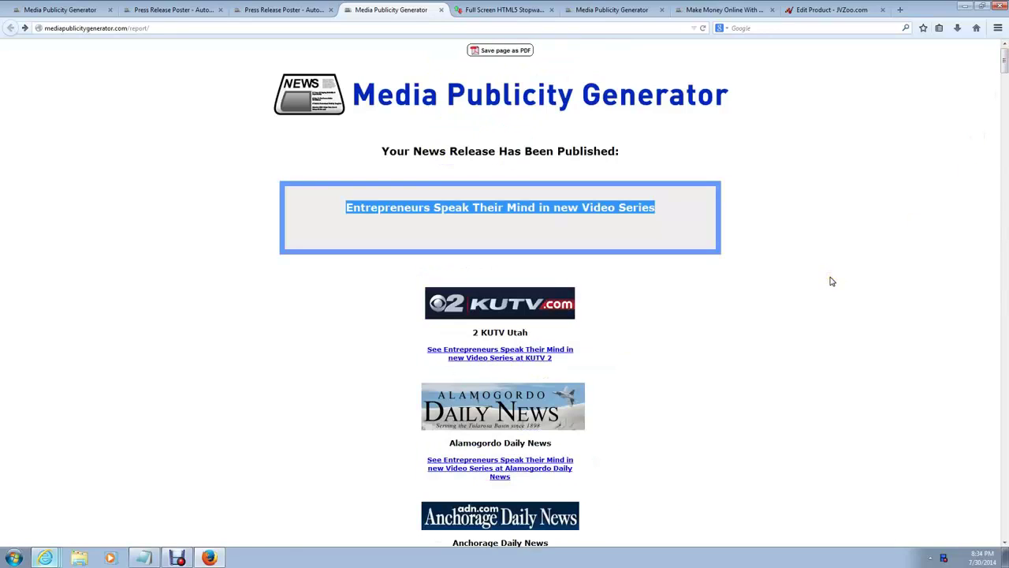